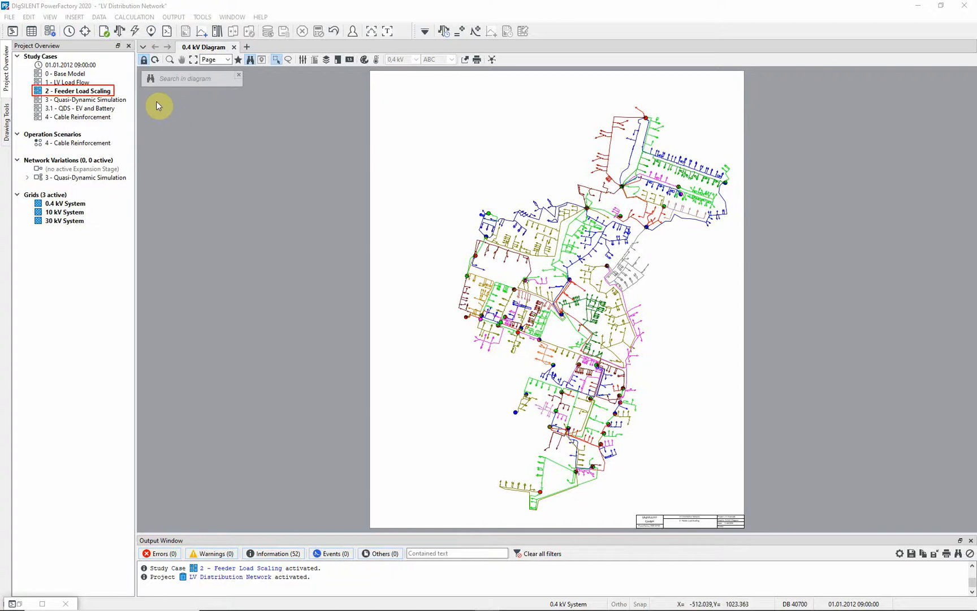
Step: Run a load flow calculation with Feeder Load Scaling enabled
left_click(134, 30)
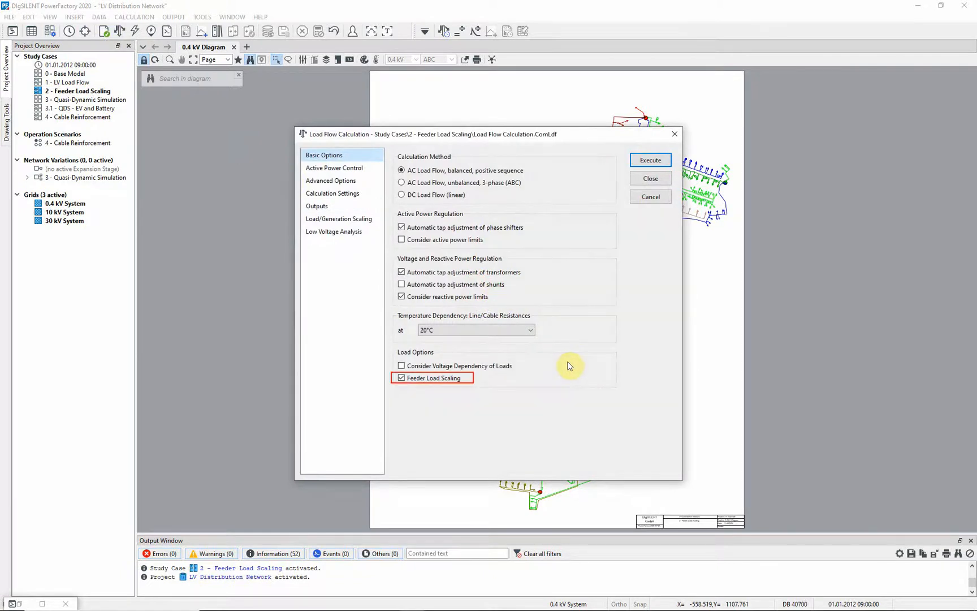
left_click(651, 161)
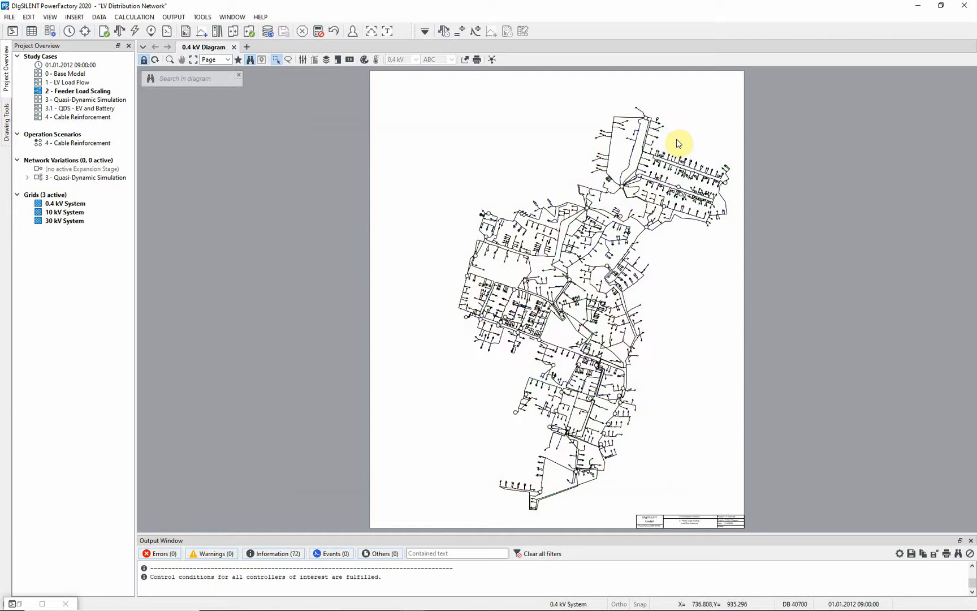
Step: Colour the 0.4 kV network diagram by Topology > Feeders
left_click(365, 59)
left_click(413, 237)
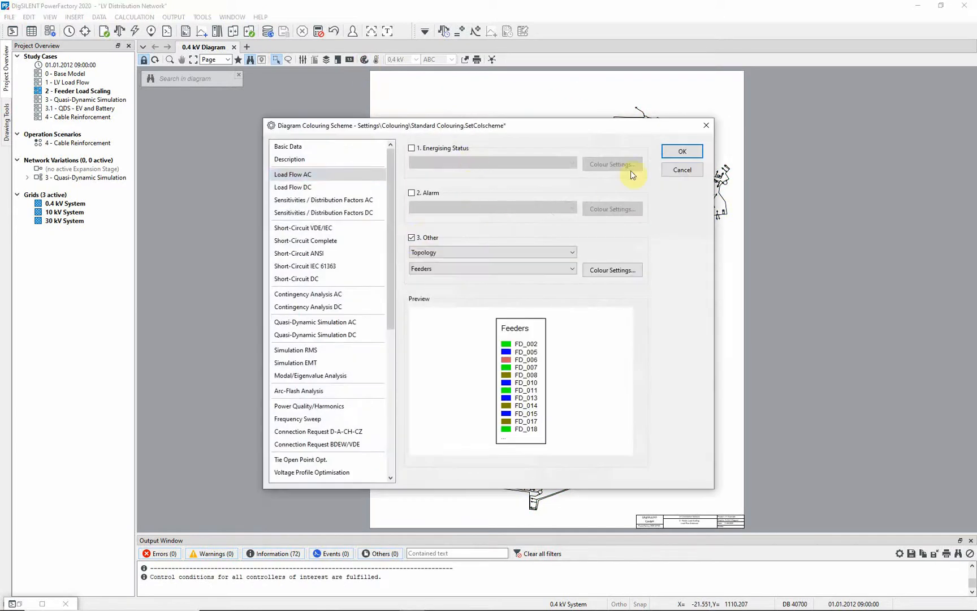
left_click(675, 155)
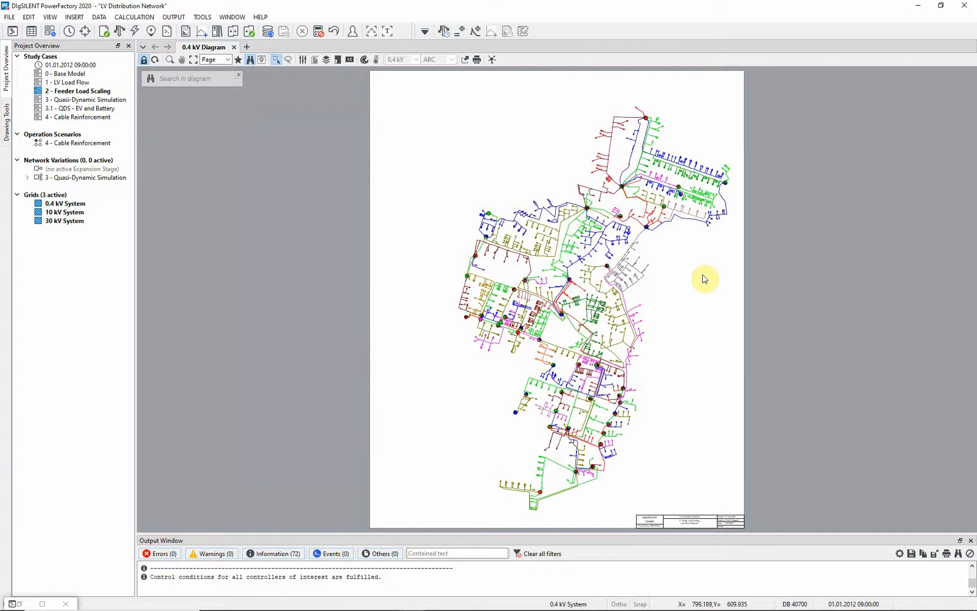
left_click(169, 60)
Step: Show the voltage profile of feeder FD_231 from one of its lines in the zoomed diagram
left_click_drag(589, 224, 662, 275)
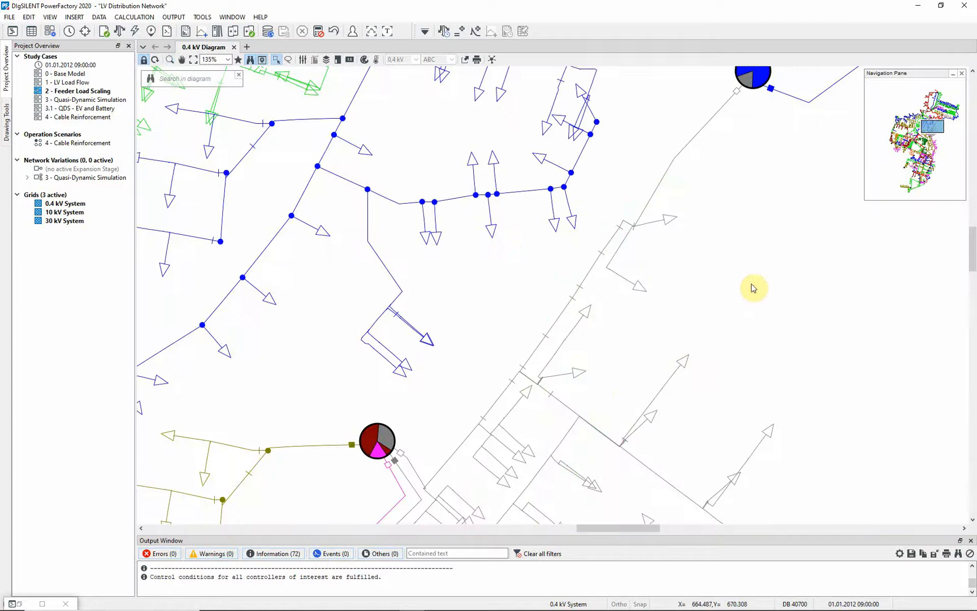
right_click(591, 274)
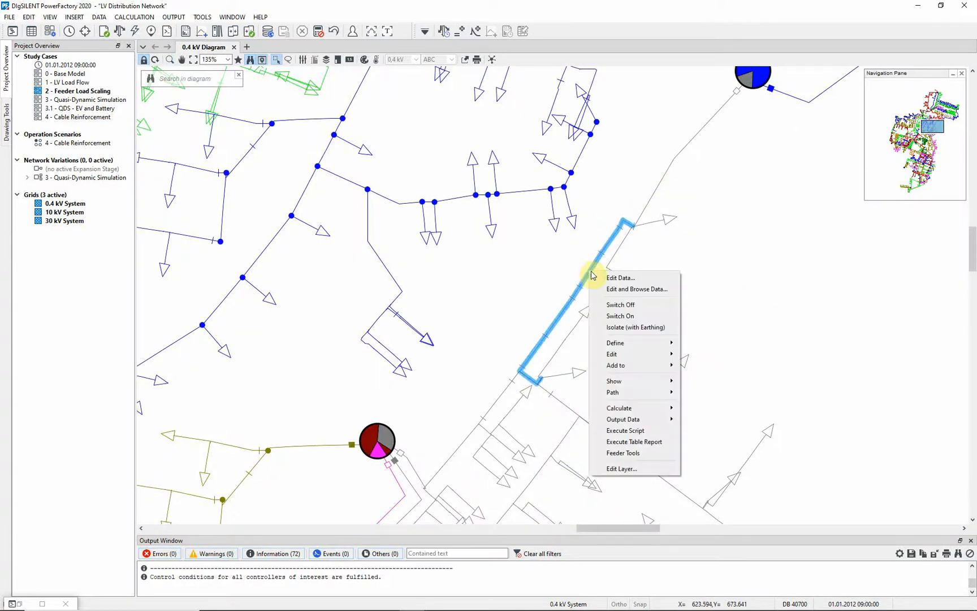
mouse_move(633, 380)
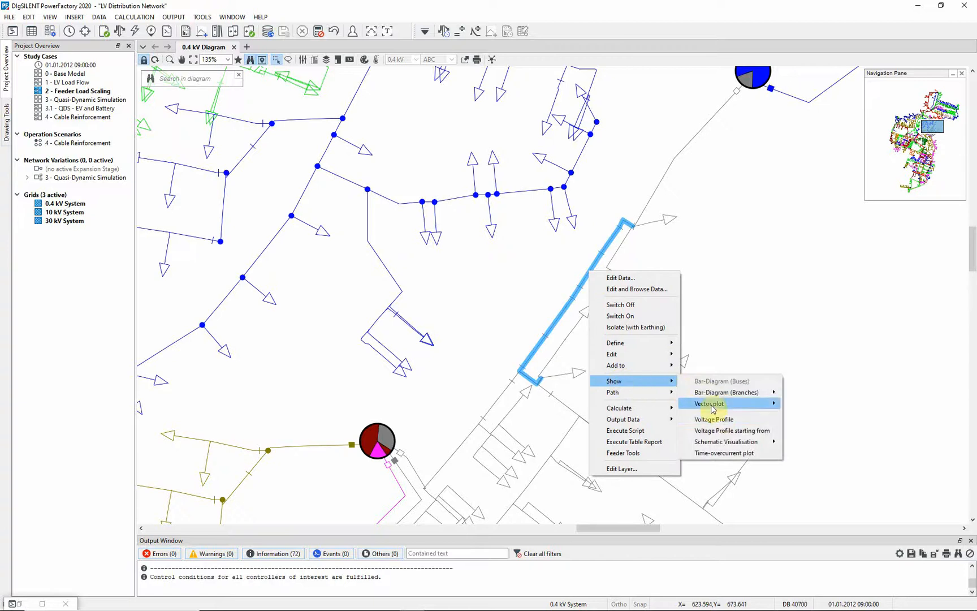
left_click(722, 420)
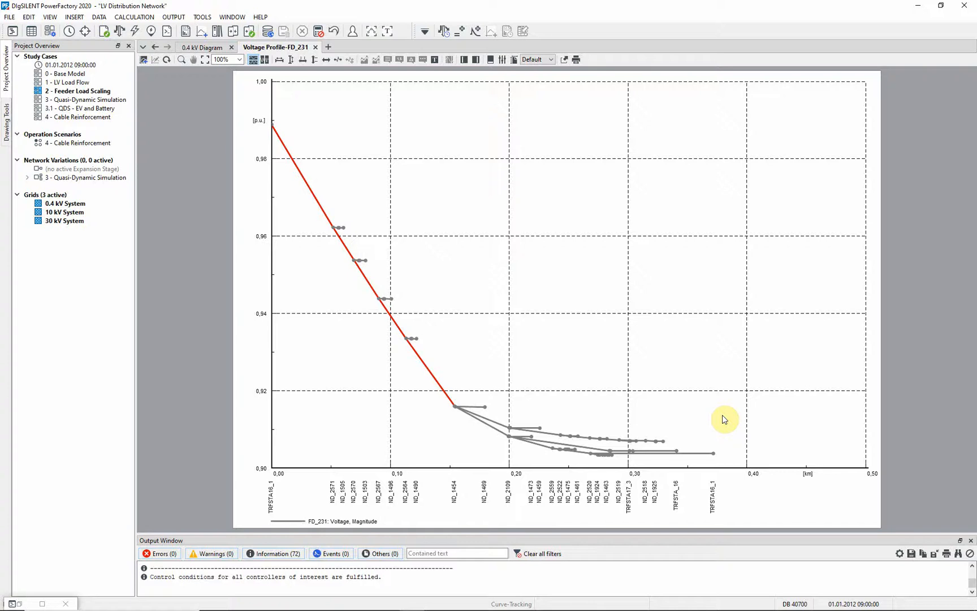
Step: Label the voltage curve point at 0.130 km / 0.926 p.u
left_click(426, 367)
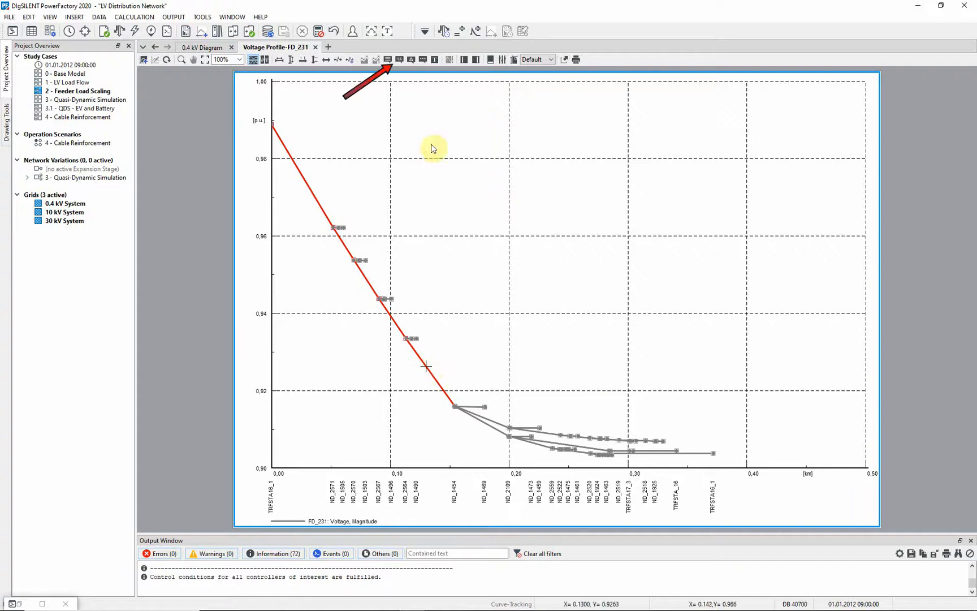
left_click(408, 60)
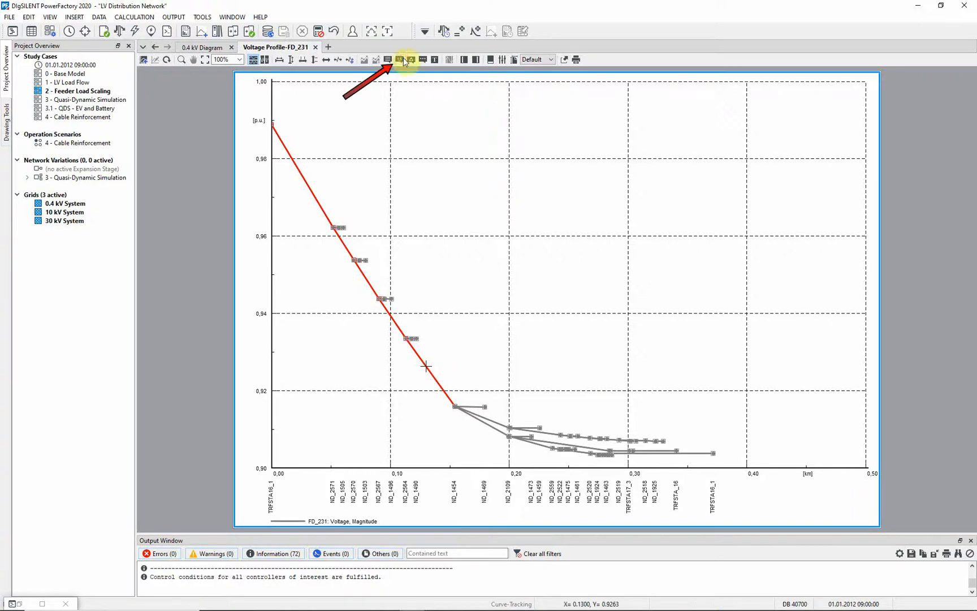
left_click(548, 332)
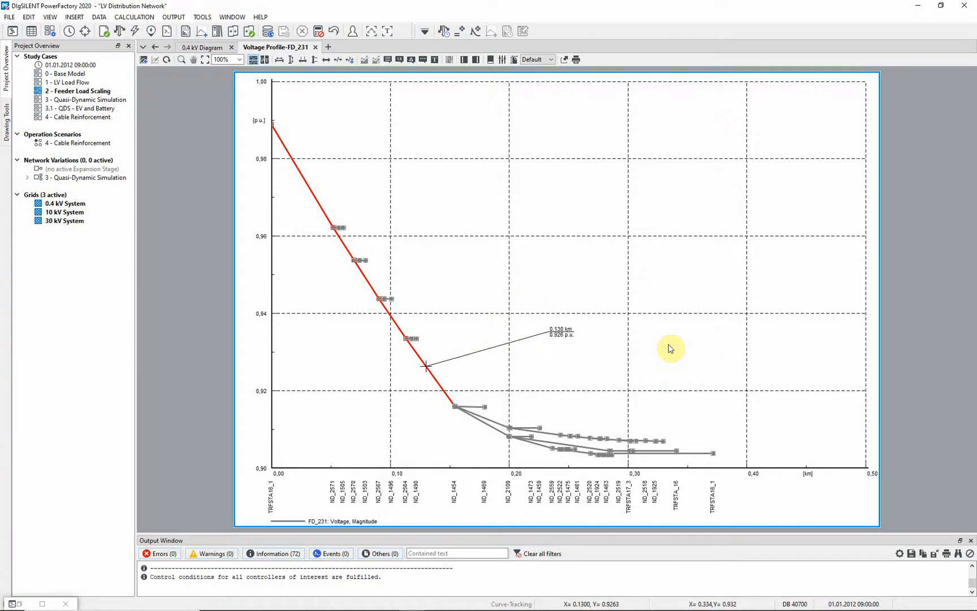
Step: Add a constant horizontal line at y = 0.95 p.u. to the plot
right_click(675, 291)
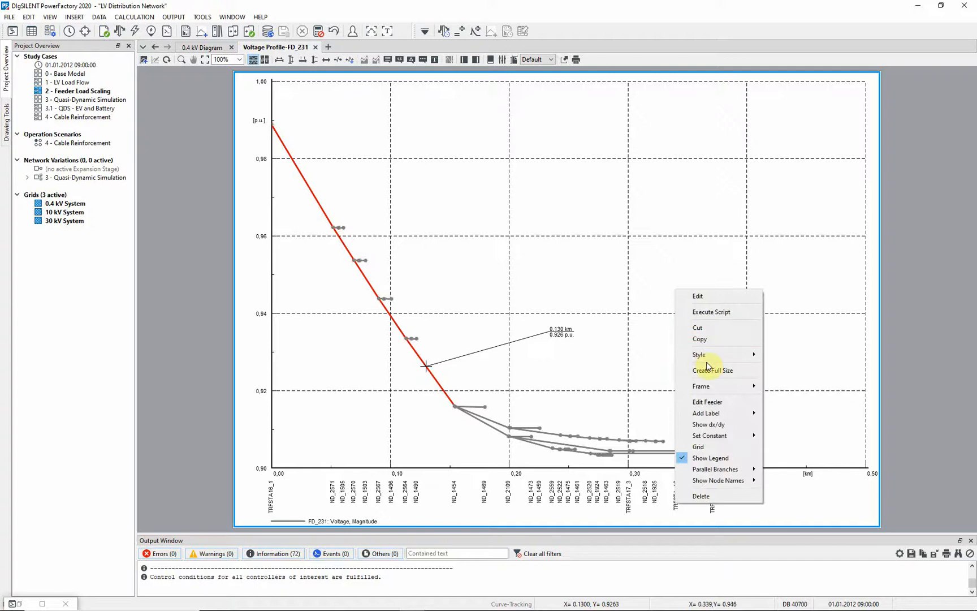
mouse_move(710, 435)
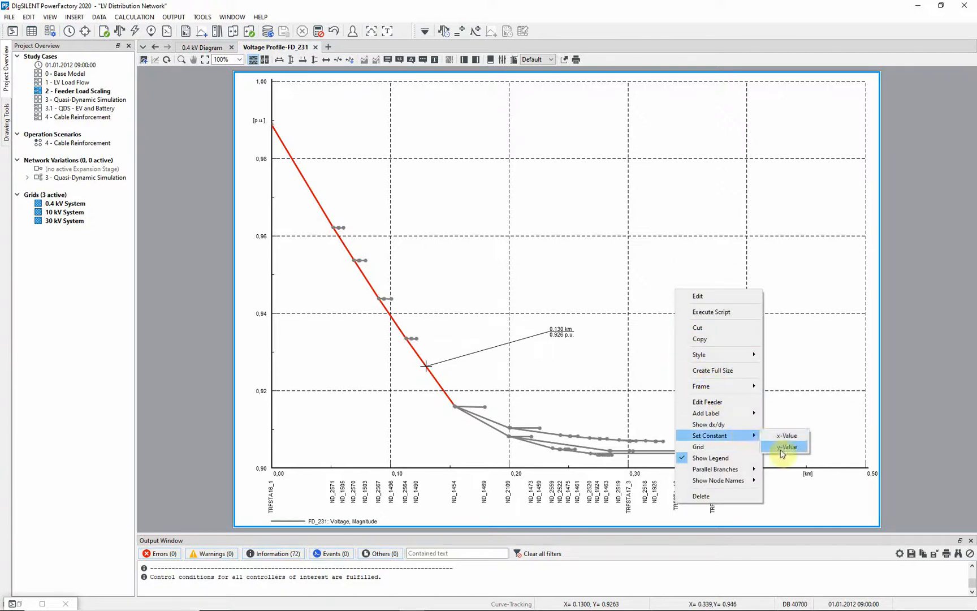
left_click(781, 450)
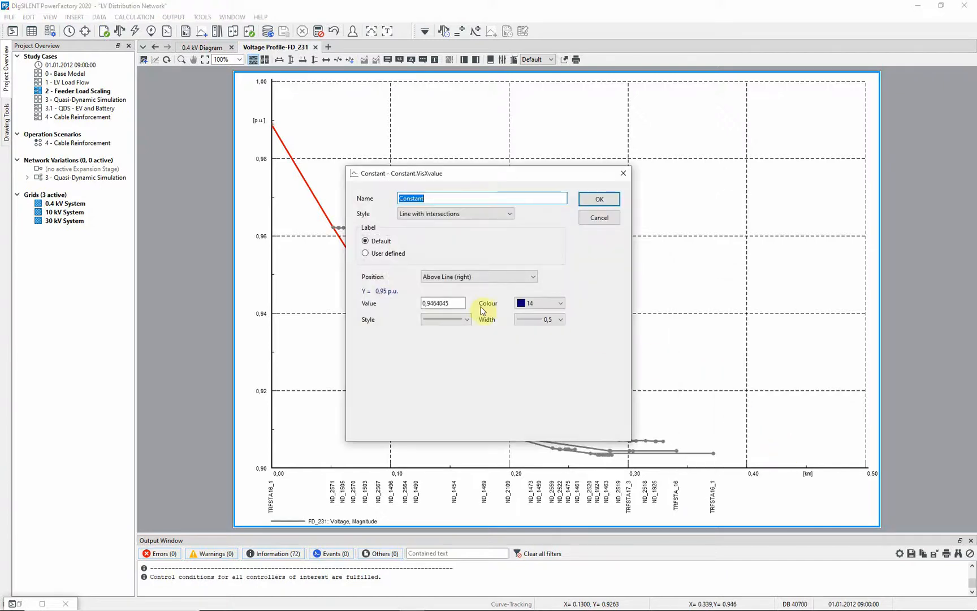
left_click(456, 300)
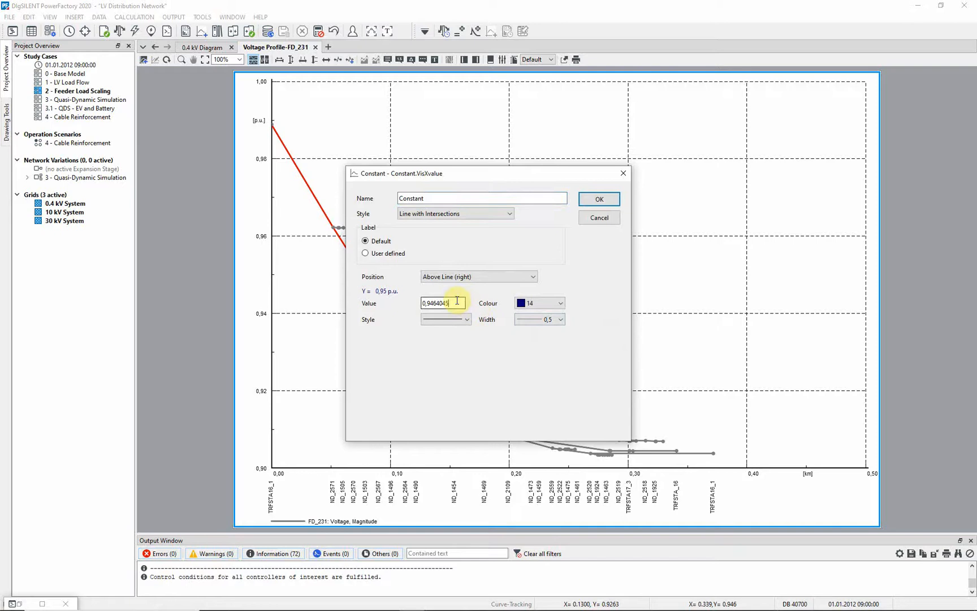
key("BackSpace")
key("BackSpace")
key("BackSpace")
key("BackSpace")
key("BackSpace")
key("BackSpace")
type("5")
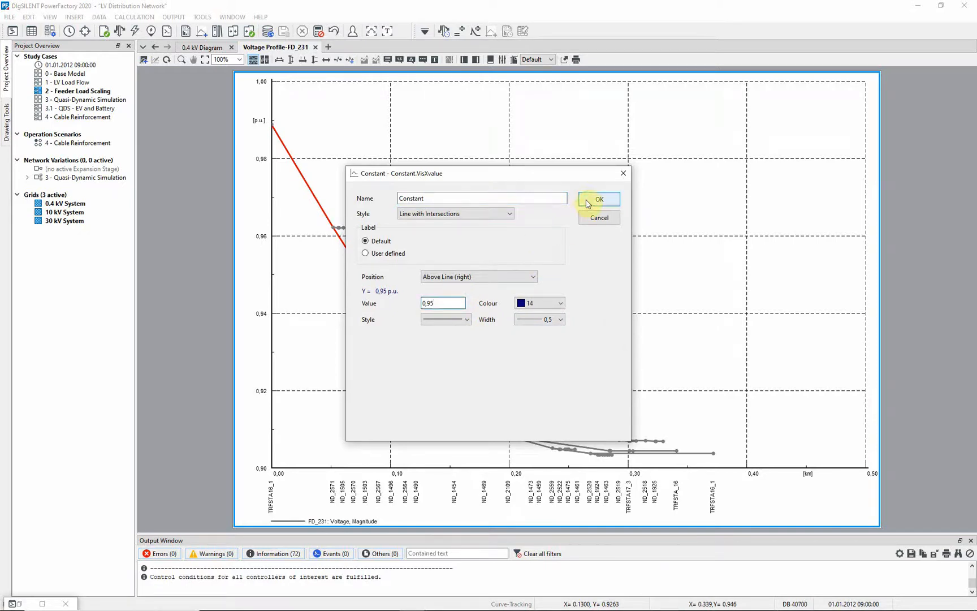
left_click(586, 200)
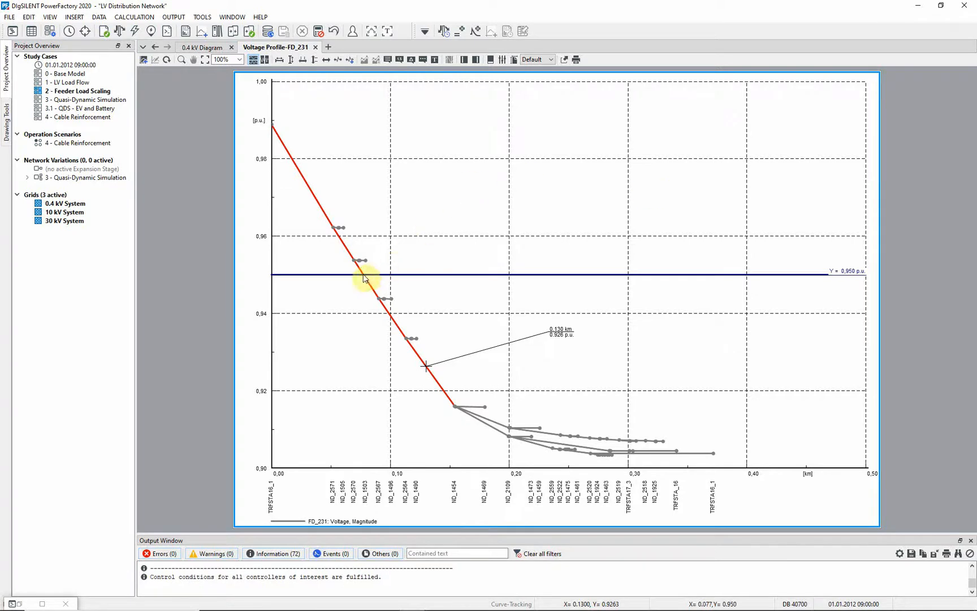
Step: Label the curve's crossing with the 0.95 p.u. line at 0.077 km
left_click(365, 280)
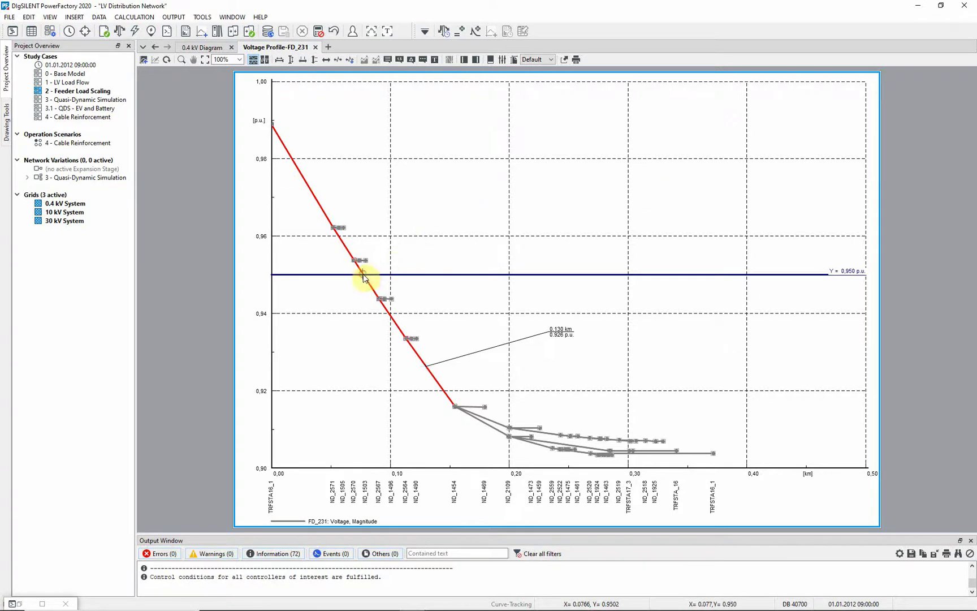
left_click(399, 59)
left_click(439, 250)
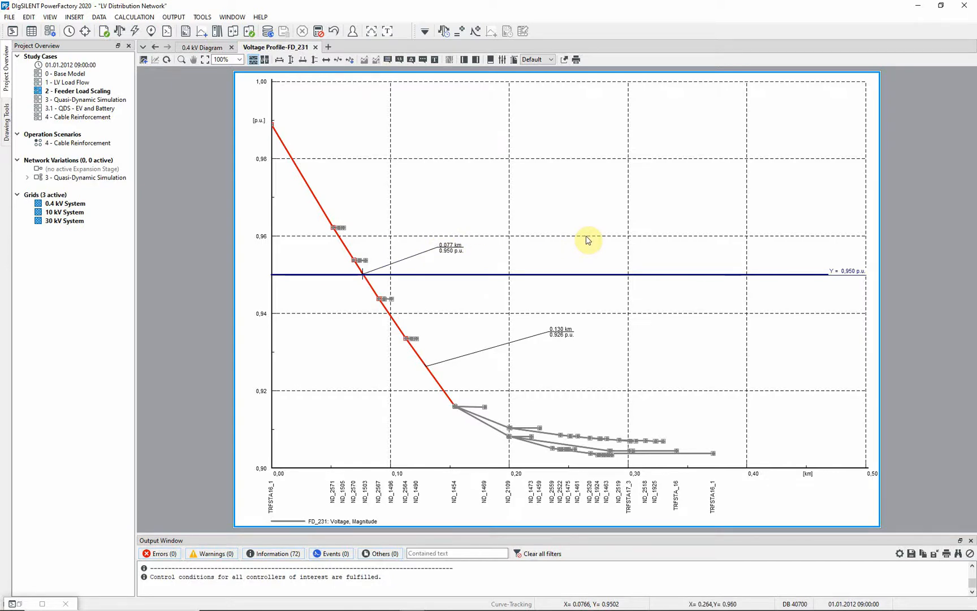
Step: Set feeder FD_231's scaling setpoints to Active Power 50 kW and Reactive Power 10 kvar
right_click(397, 328)
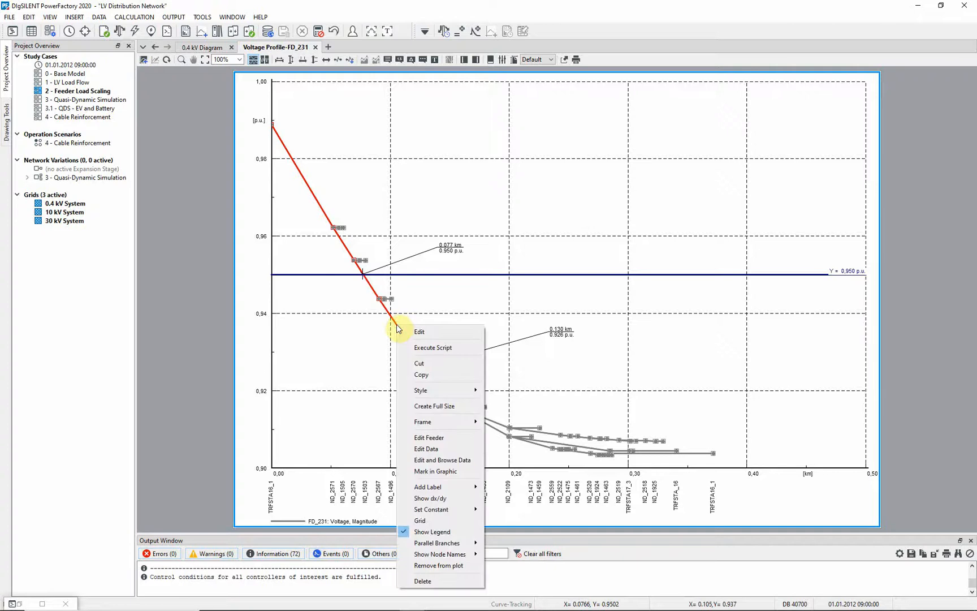
left_click(443, 437)
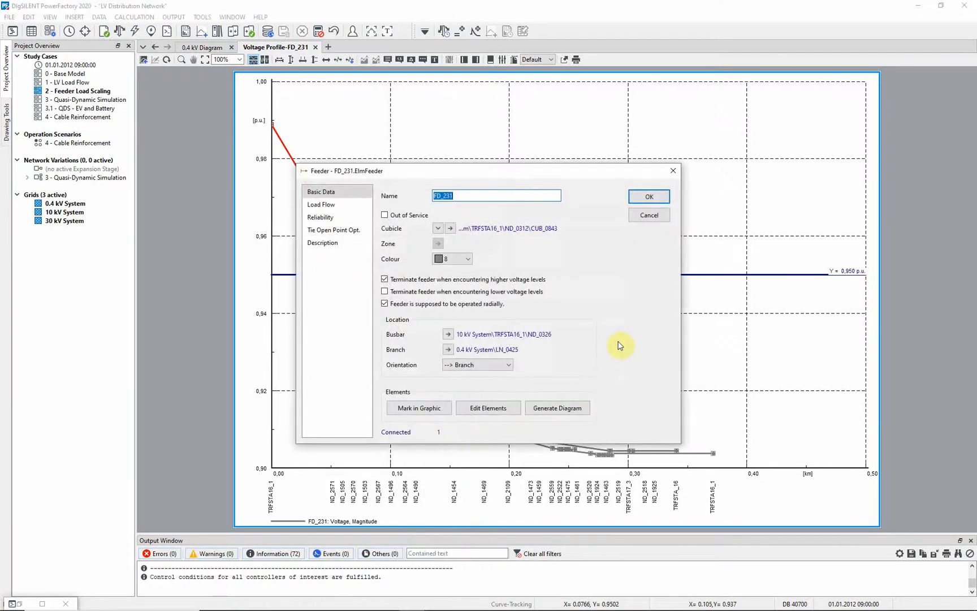
left_click(344, 209)
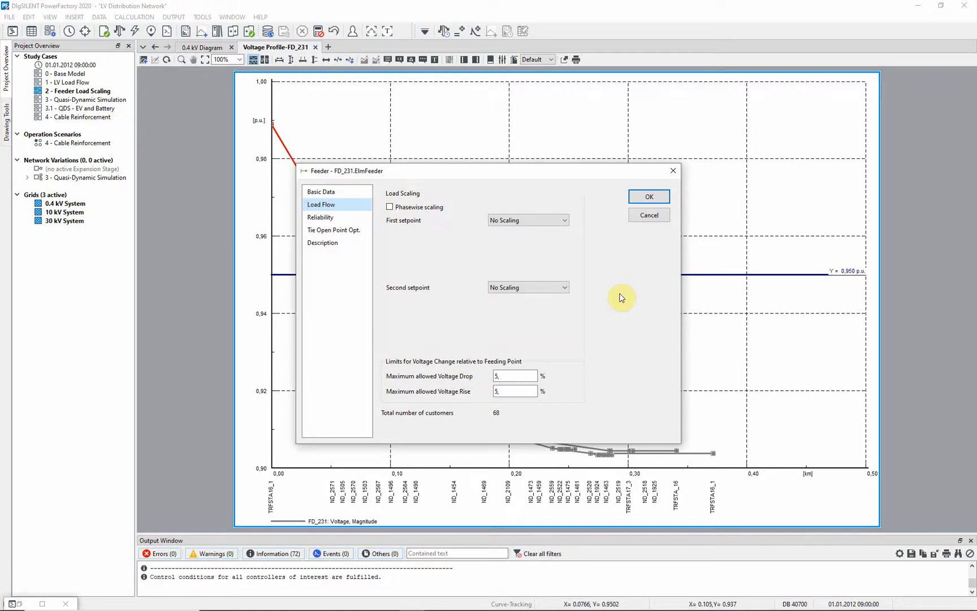
left_click(566, 222)
left_click(555, 253)
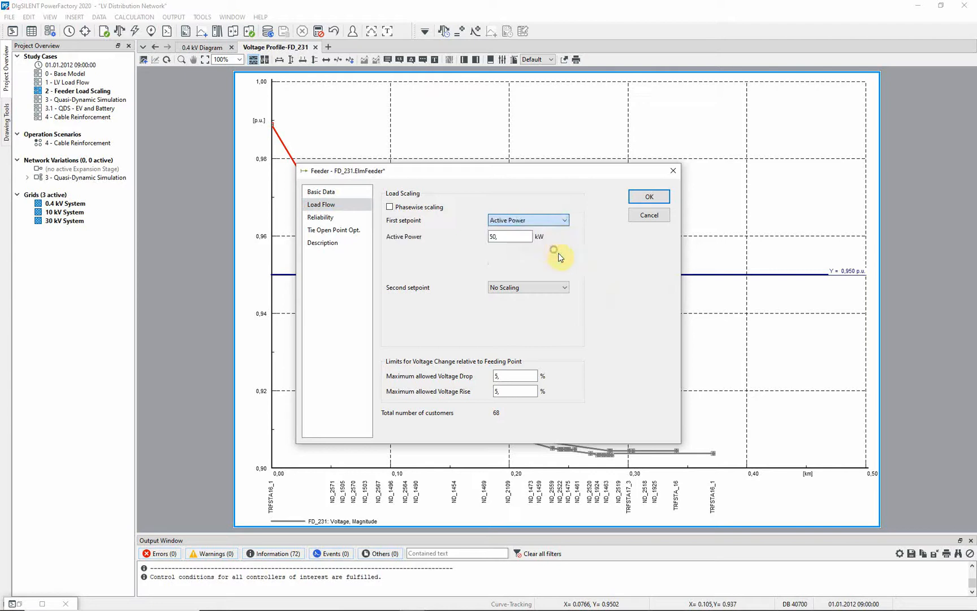
left_click(566, 288)
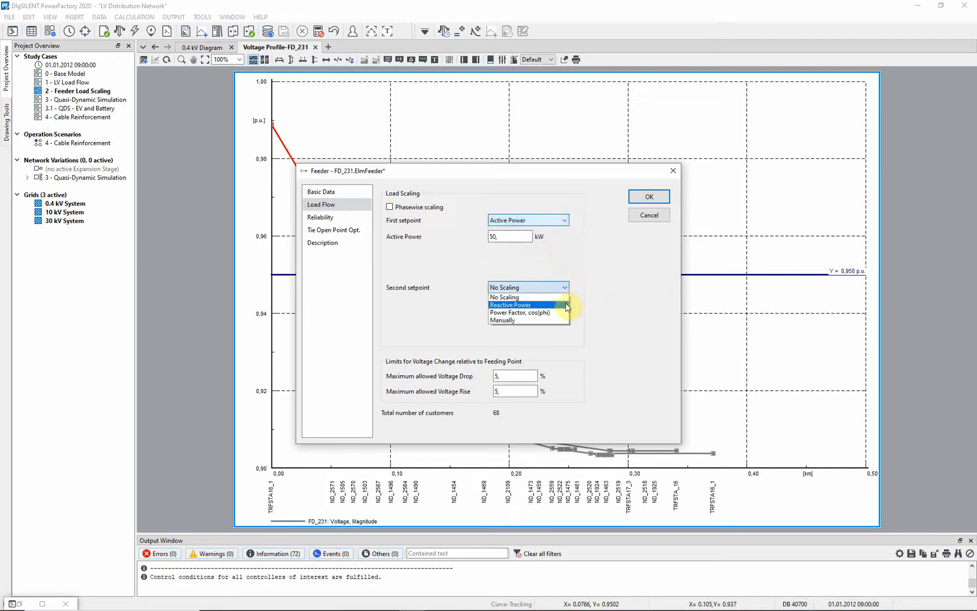
left_click(567, 304)
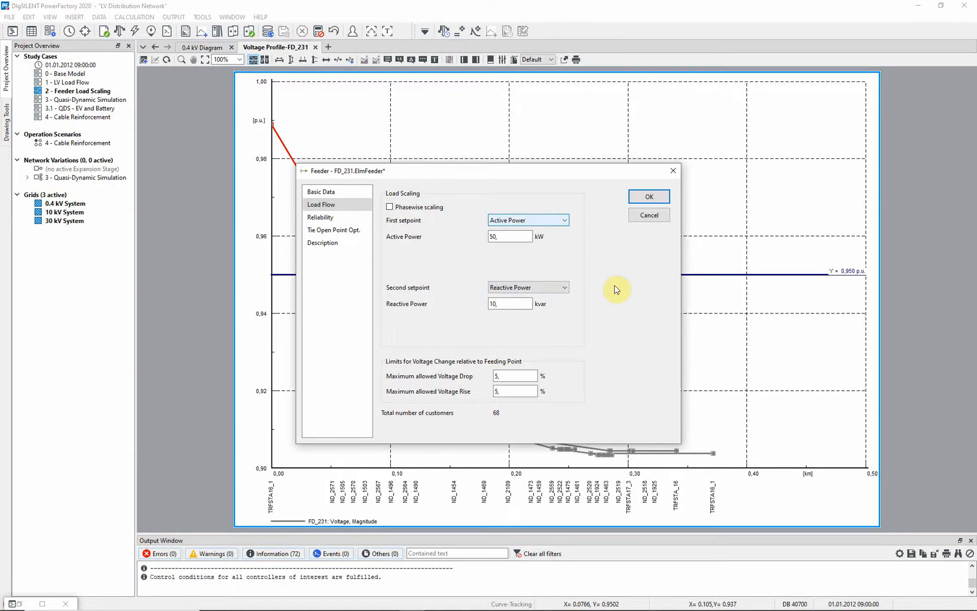
left_click(649, 196)
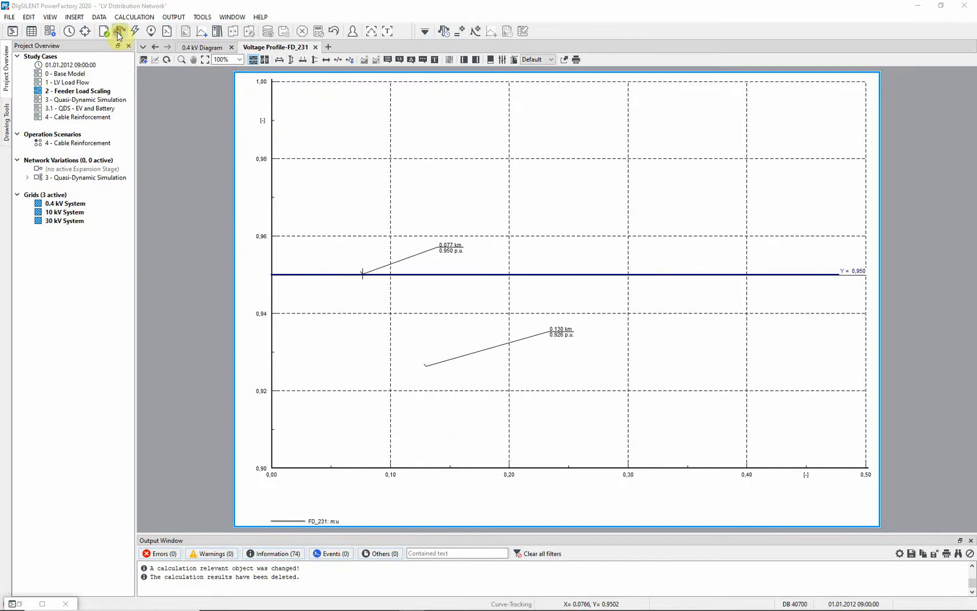
Step: Rerun the load flow so the FD_231 voltage profile is redrawn
left_click(119, 32)
left_click(642, 162)
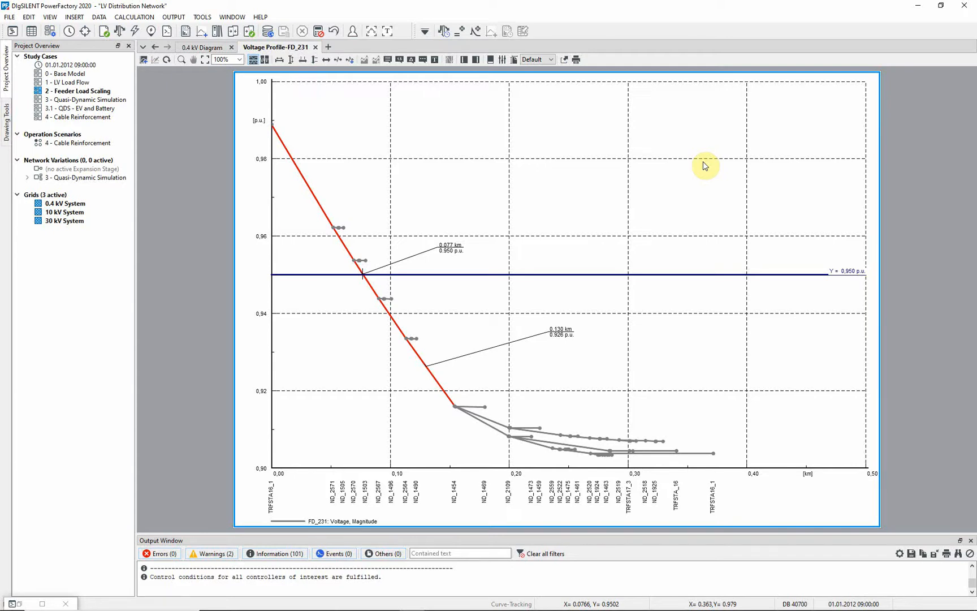
Step: List feeder FD_231's low-voltage loads with their load flow parameters
right_click(419, 360)
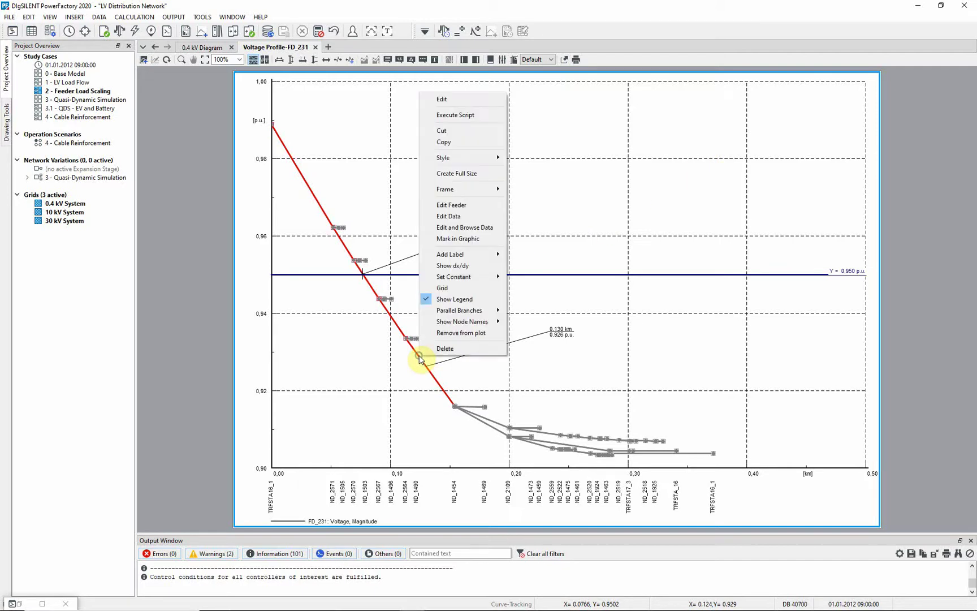
left_click(480, 206)
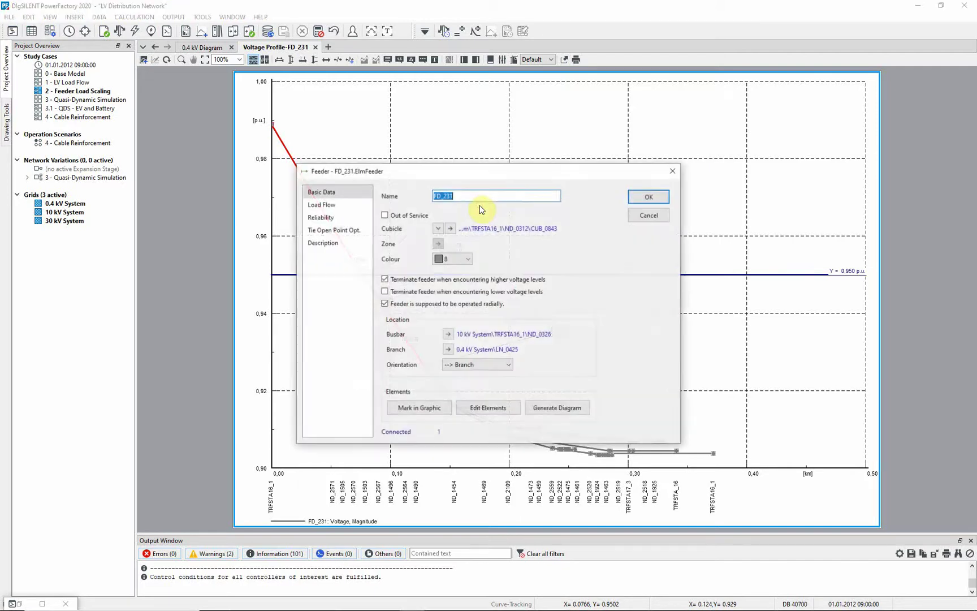
left_click(484, 412)
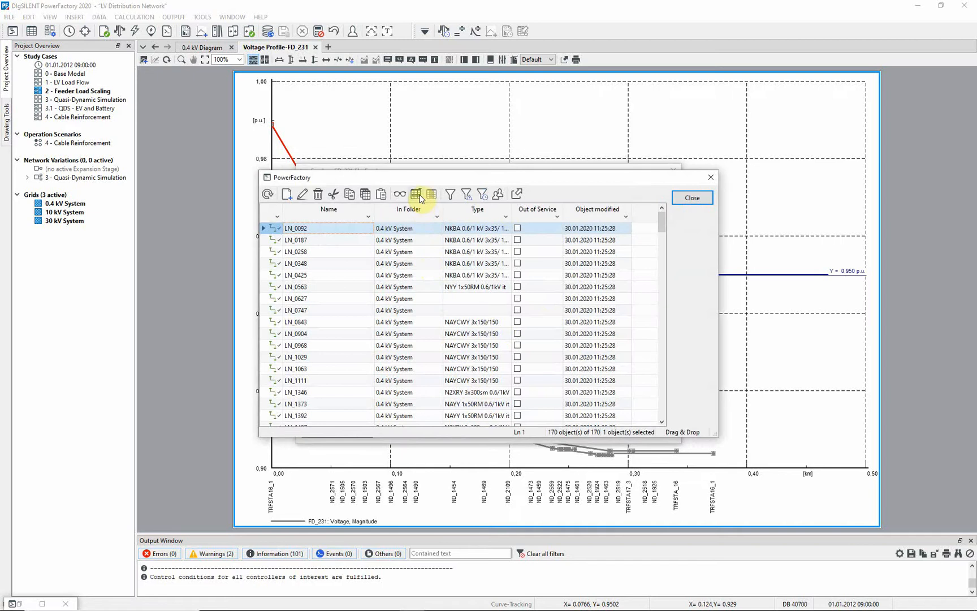
left_click(419, 196)
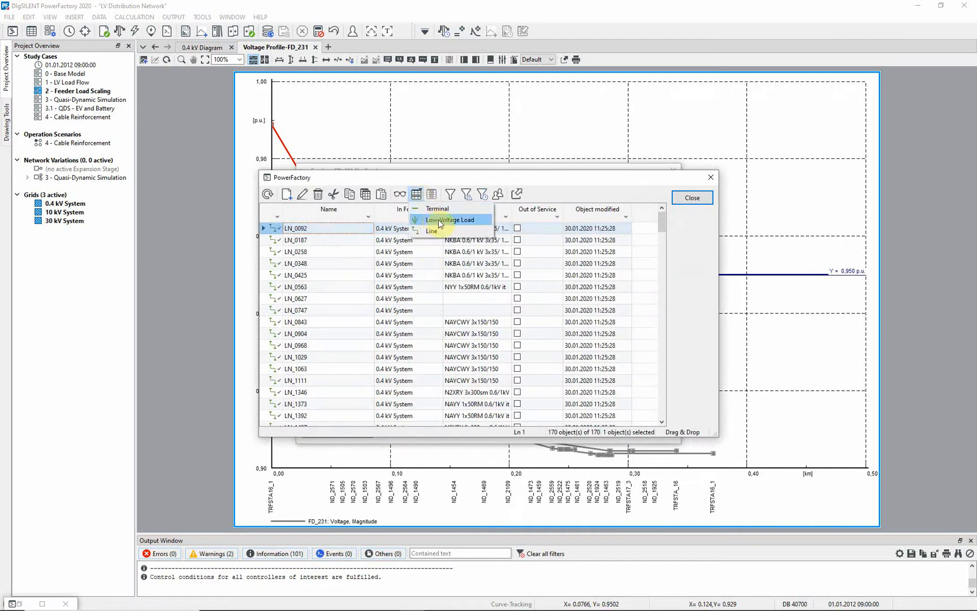
left_click(440, 221)
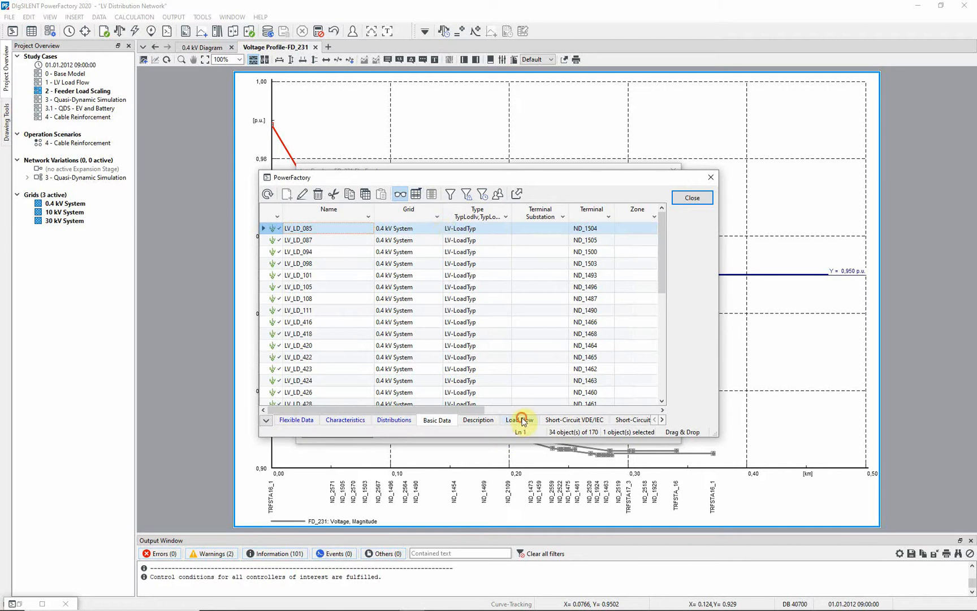
left_click(523, 421)
left_click_drag(349, 410, 433, 413)
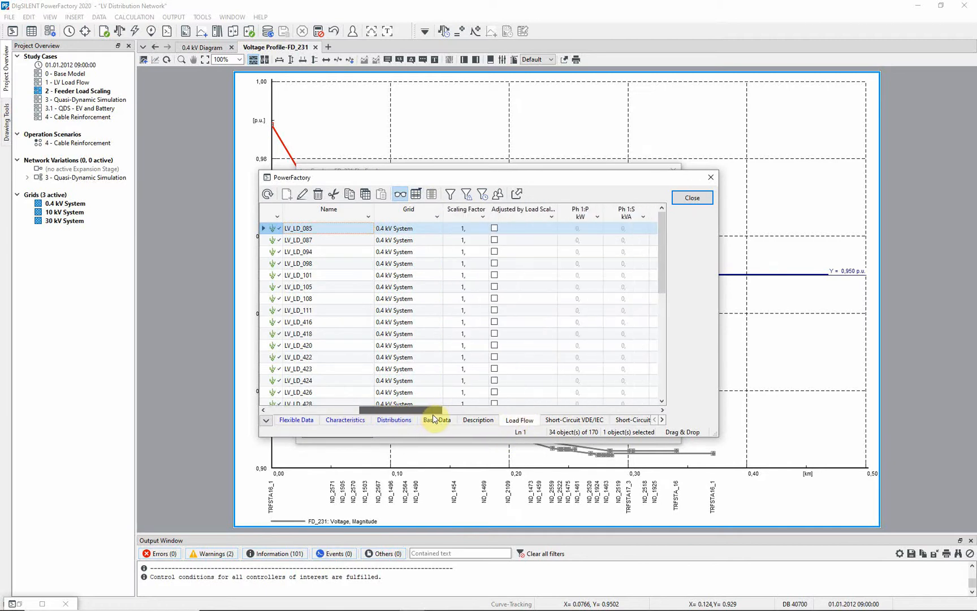
Step: Mark all 34 loads as Adjusted by Load Scaling via the whole column
left_click(495, 231)
right_click(515, 227)
left_click(544, 271)
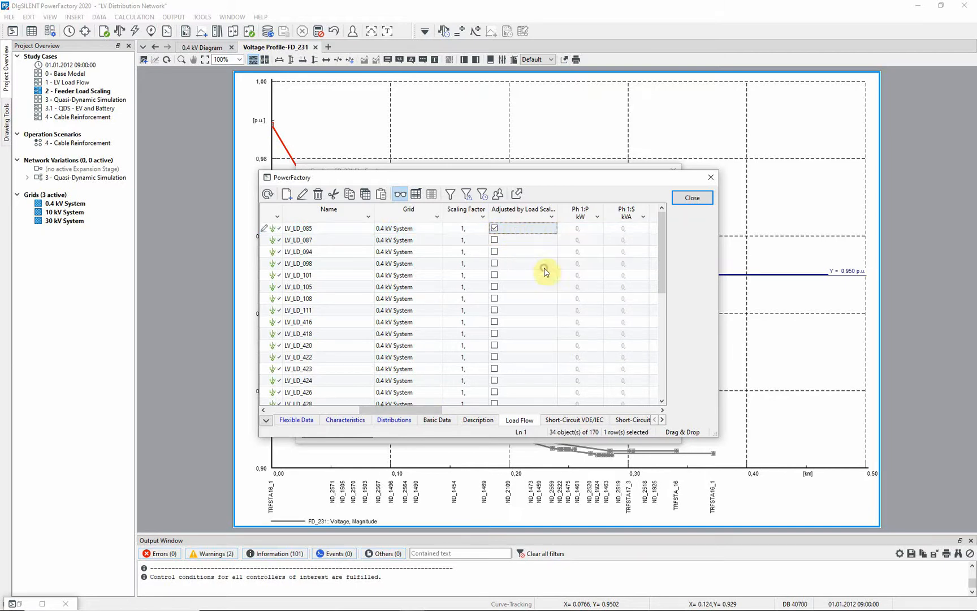
right_click(516, 237)
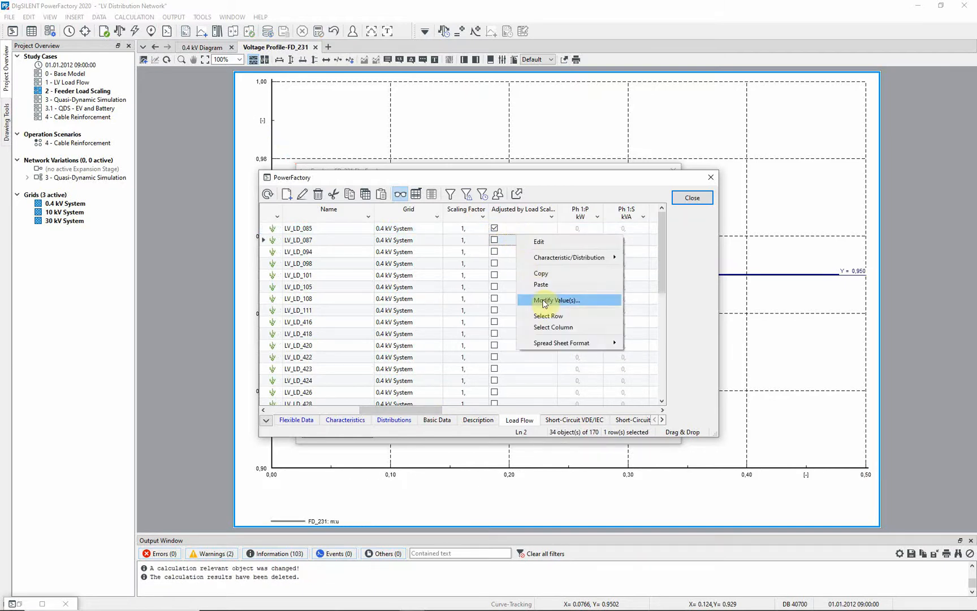
left_click(551, 327)
right_click(524, 249)
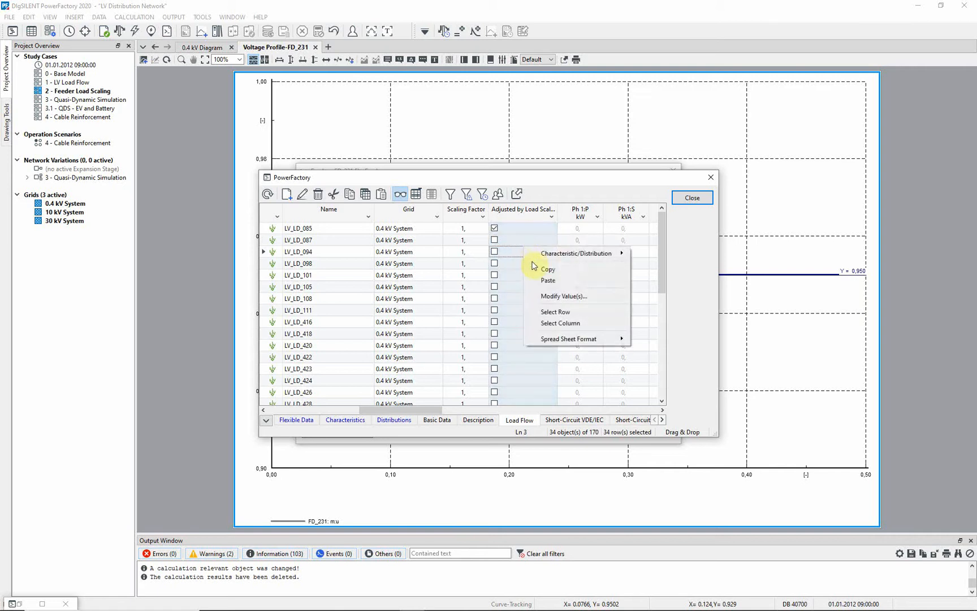
left_click(544, 280)
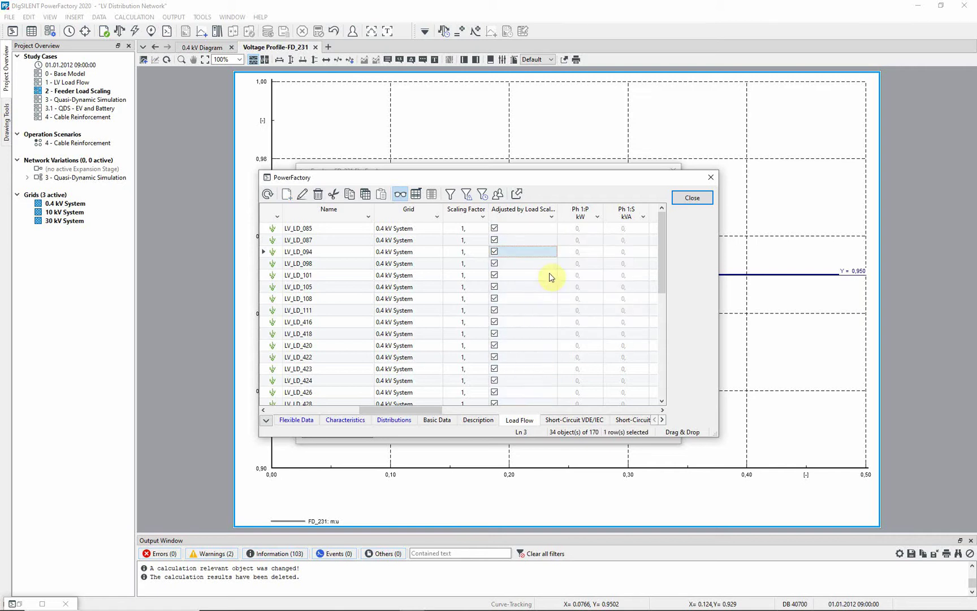
Step: Confirm the feeder settings and rerun the load flow, raising the curve to about 0.965–0.99 p.u
left_click(681, 198)
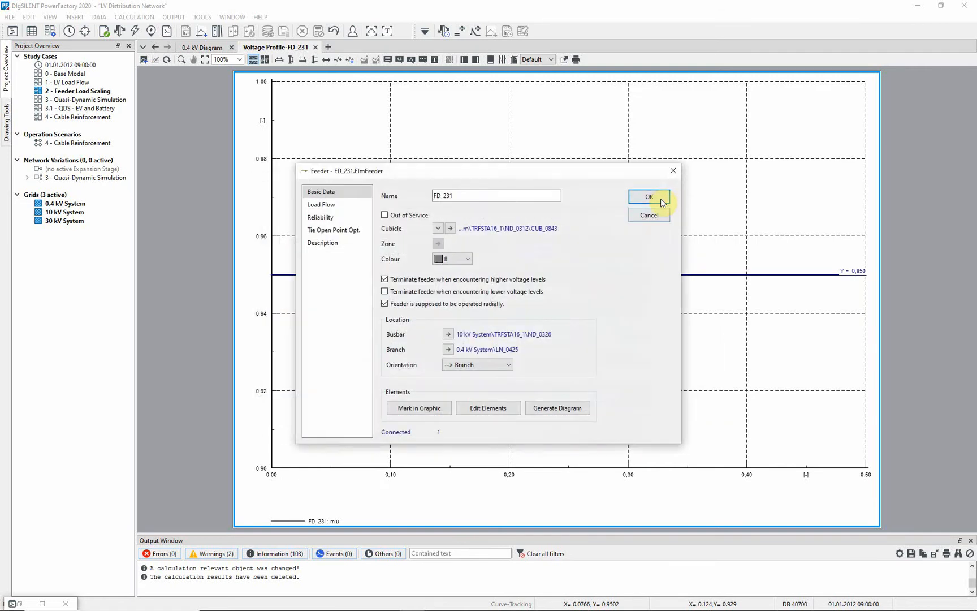
left_click(649, 197)
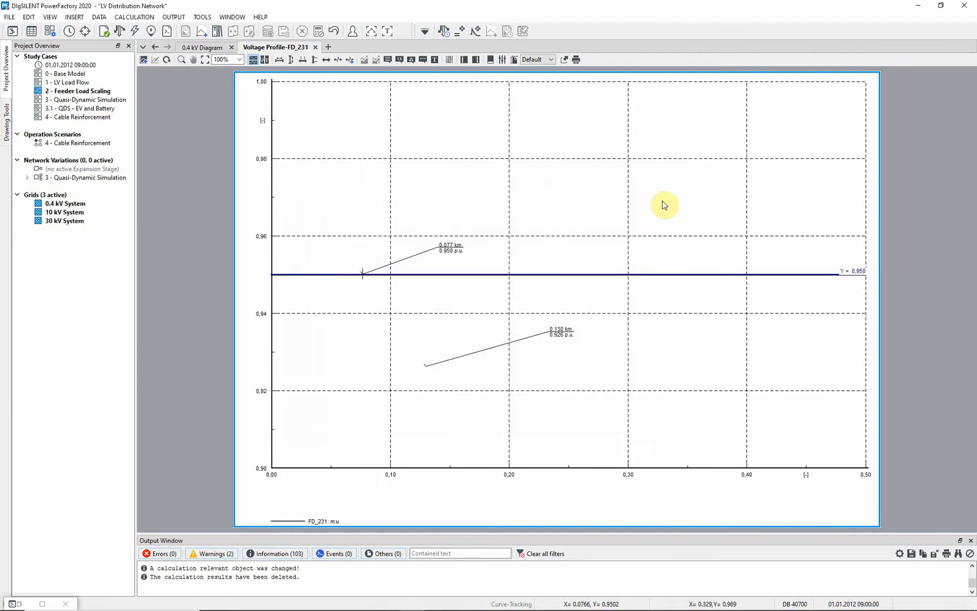
left_click(120, 31)
left_click(660, 164)
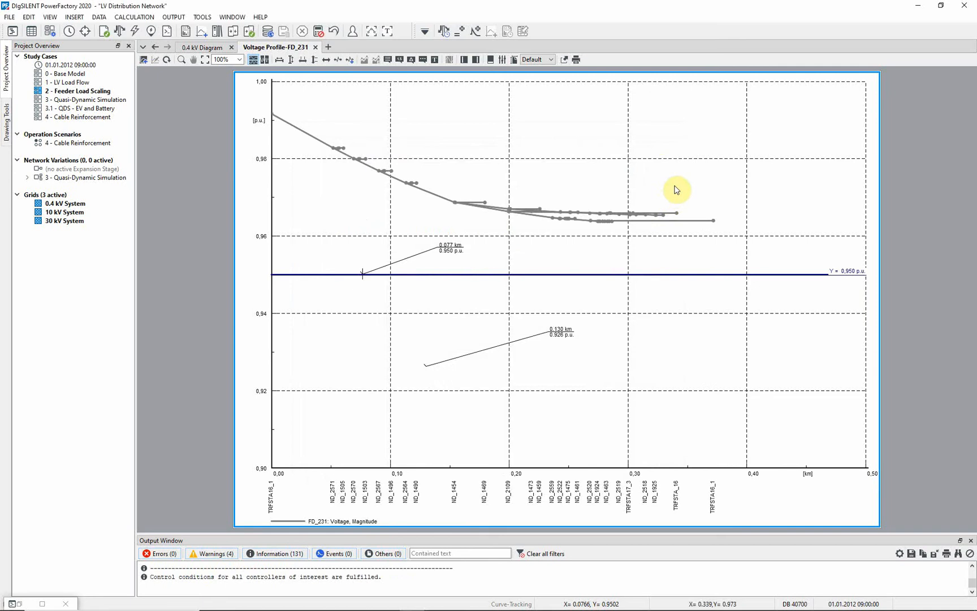